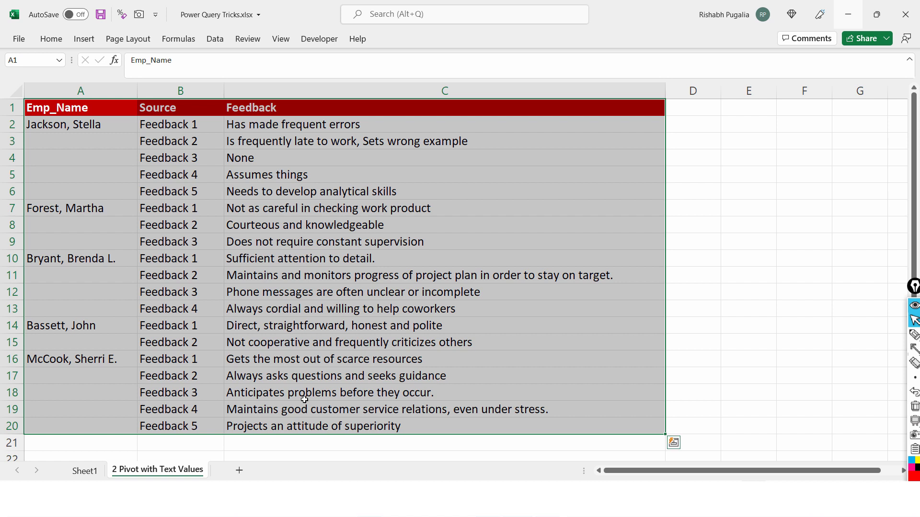
Step: Load the selected feedback range A1:C20 into the Power Query Editor as a table with headers
{"action": "left_click", "coordinate": [218, 42]}
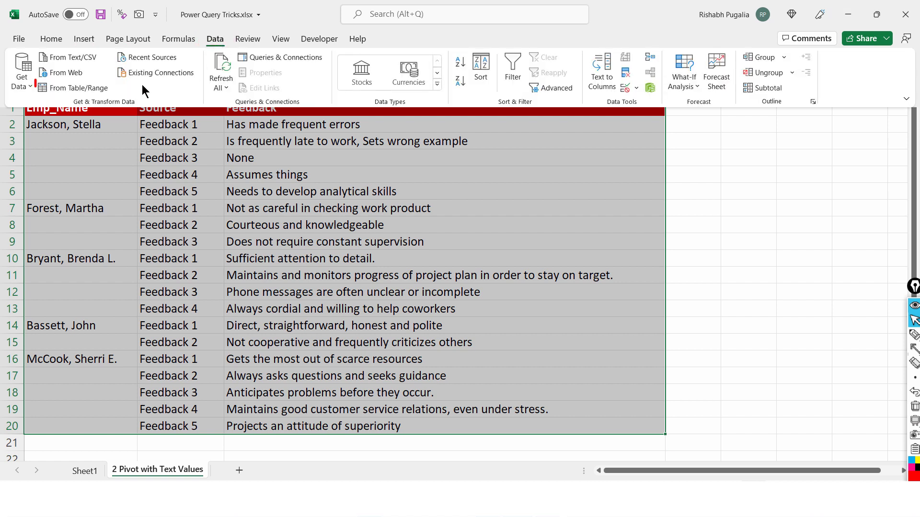
{"action": "left_click", "coordinate": [90, 87]}
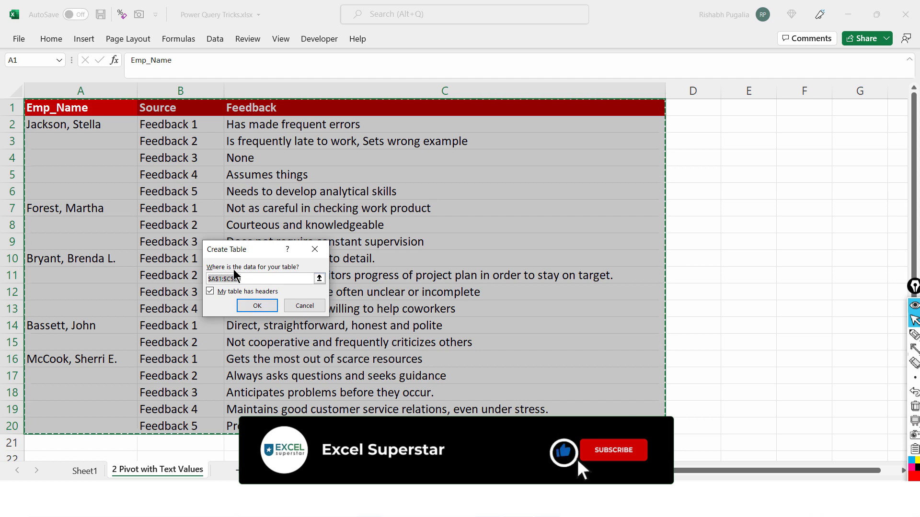
{"action": "left_click", "coordinate": [257, 305]}
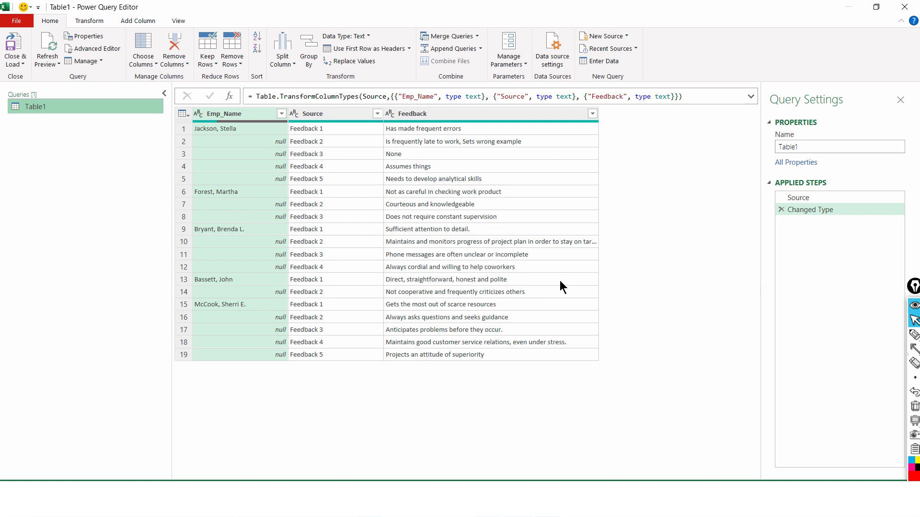
Step: Fill the null cells of the Emp_Name column downward with the employee names above them
{"action": "left_click", "coordinate": [241, 117]}
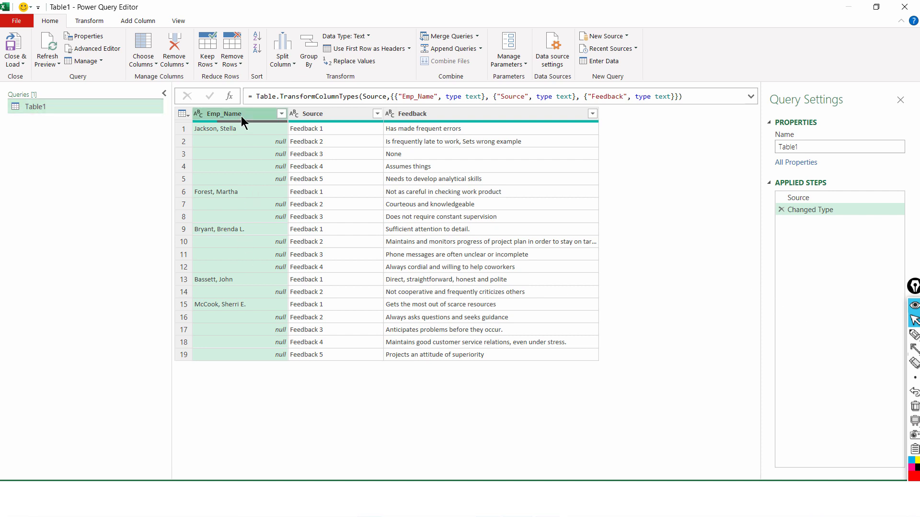
{"action": "right_click", "coordinate": [241, 116]}
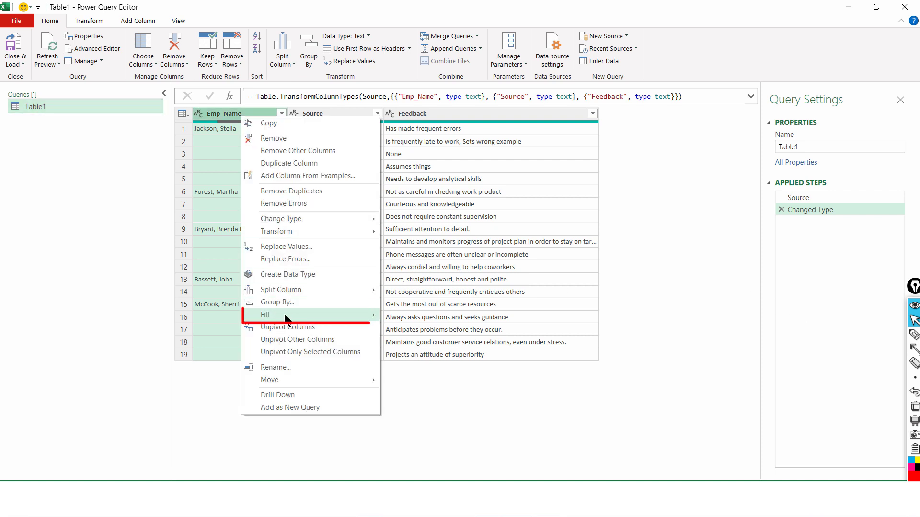
{"action": "mouse_move", "coordinate": [284, 315]}
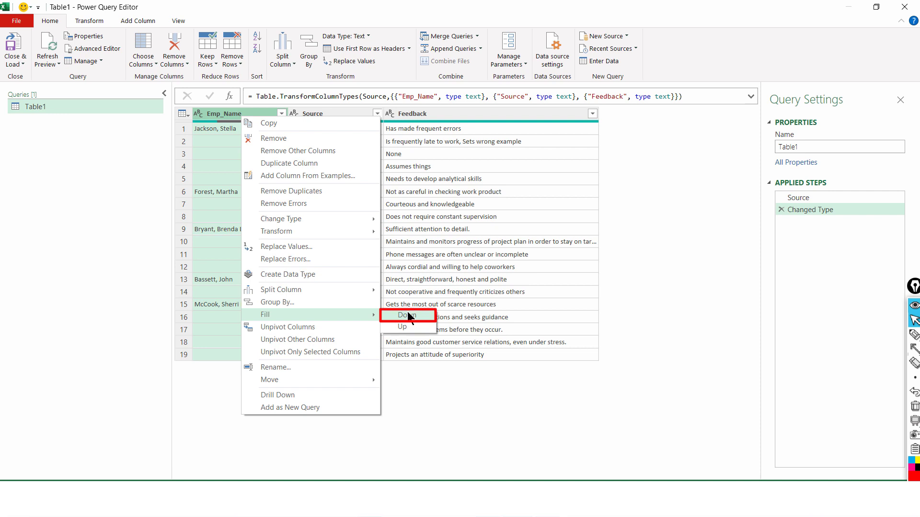
{"action": "left_click", "coordinate": [408, 315]}
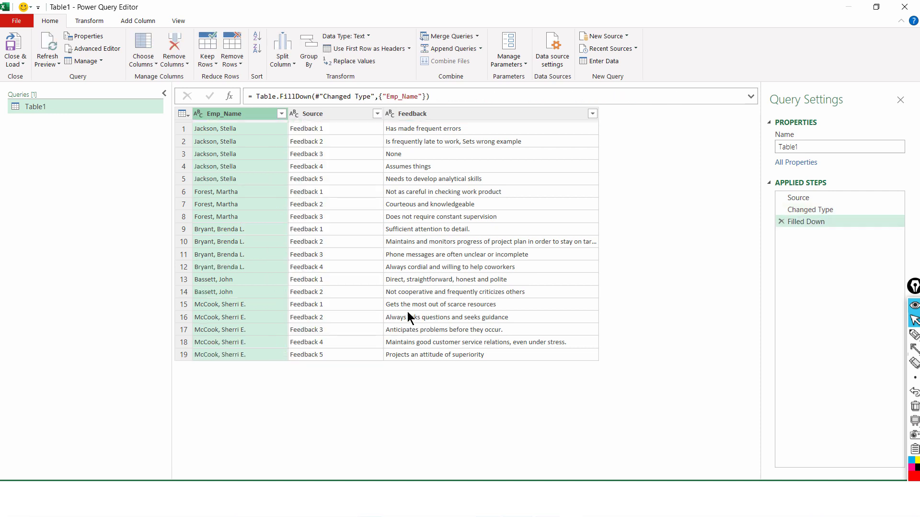
Step: Check the first employee's filled rows and delete the Filled Down step from the query
{"action": "left_click", "coordinate": [242, 128]}
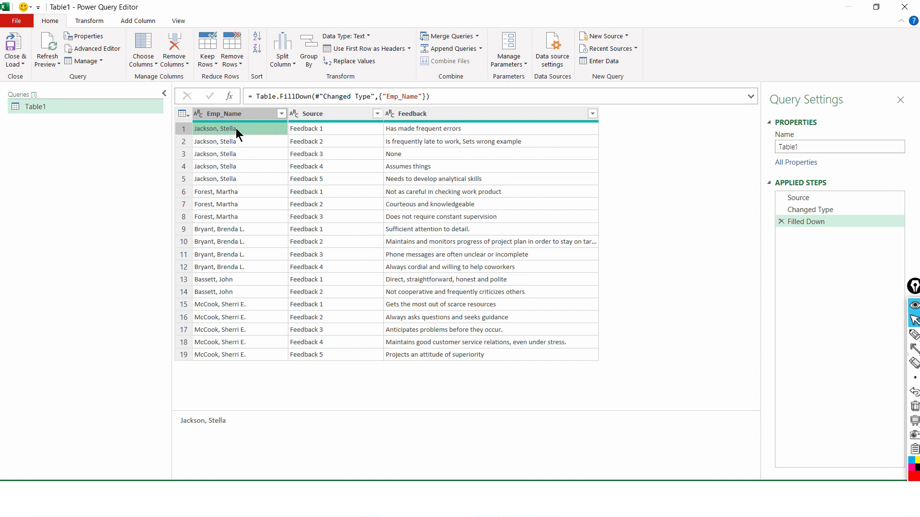
{"action": "left_click", "coordinate": [233, 142]}
{"action": "left_click", "coordinate": [232, 154]}
{"action": "left_click", "coordinate": [234, 167]}
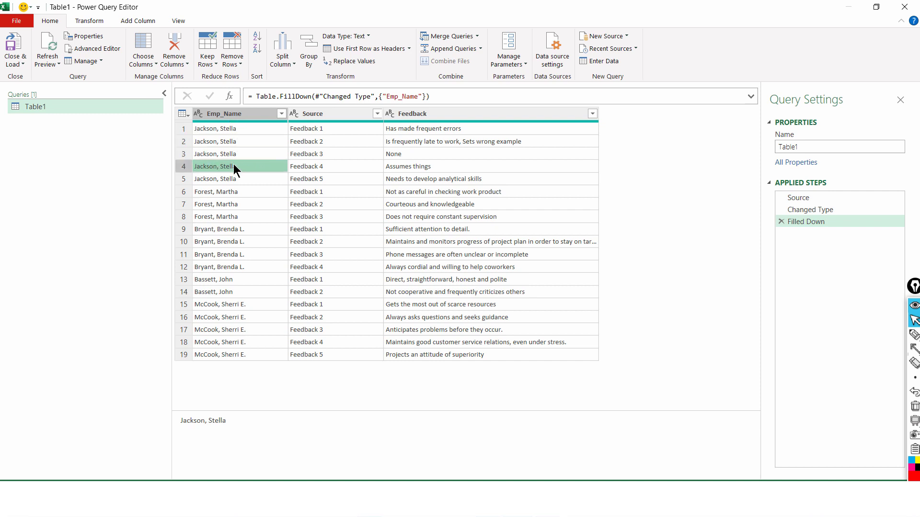
{"action": "left_click", "coordinate": [235, 178]}
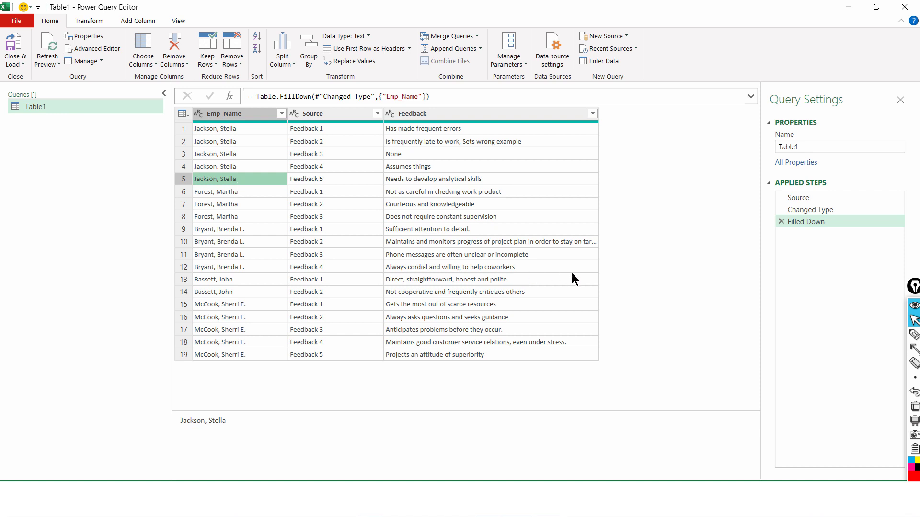
{"action": "left_click", "coordinate": [780, 221]}
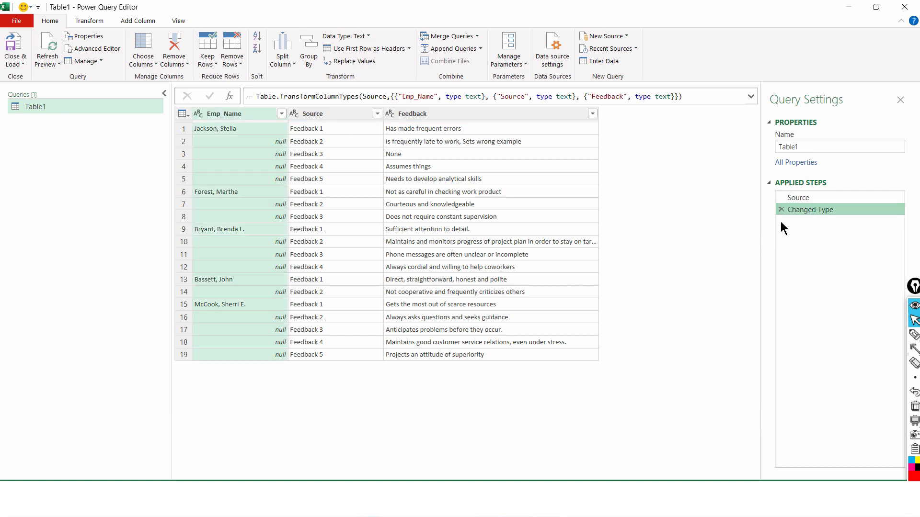
Step: Apply Fill Down to the Emp_Name column so that every feedback row carries its employee name
{"action": "right_click", "coordinate": [225, 115]}
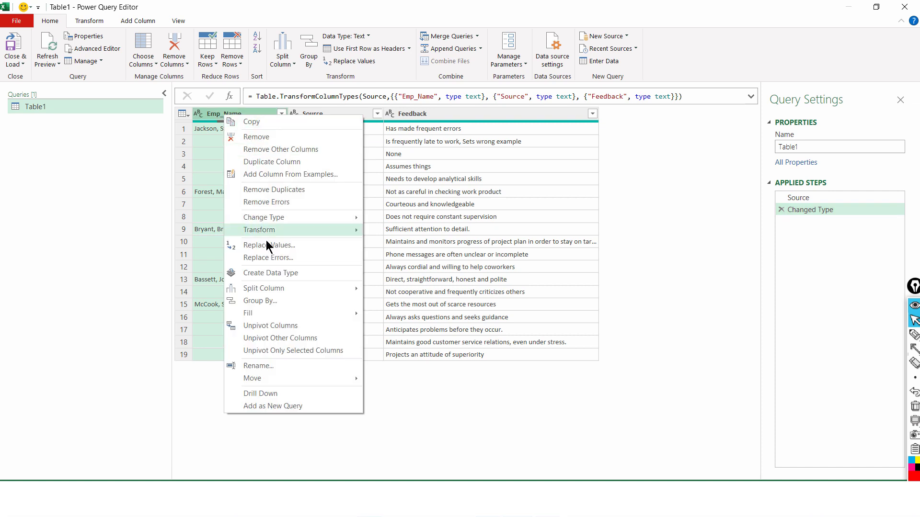
{"action": "mouse_move", "coordinate": [353, 313]}
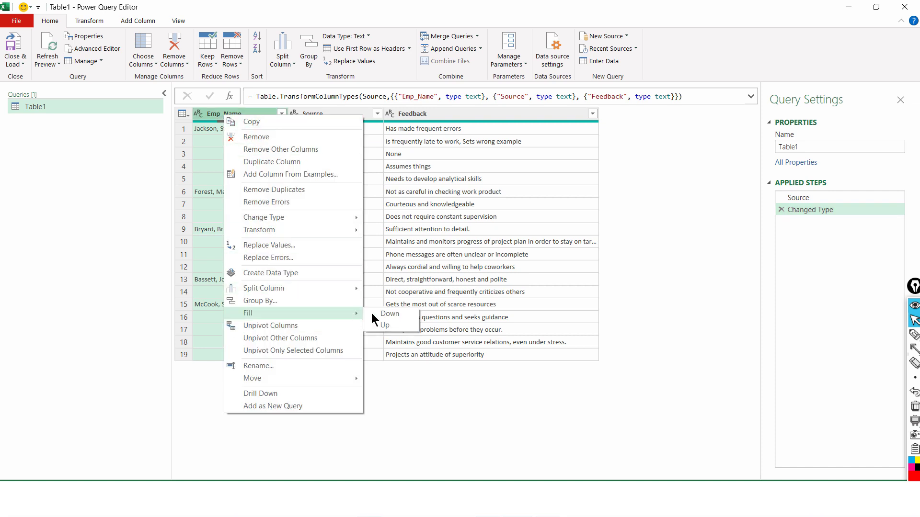
{"action": "left_click", "coordinate": [382, 312]}
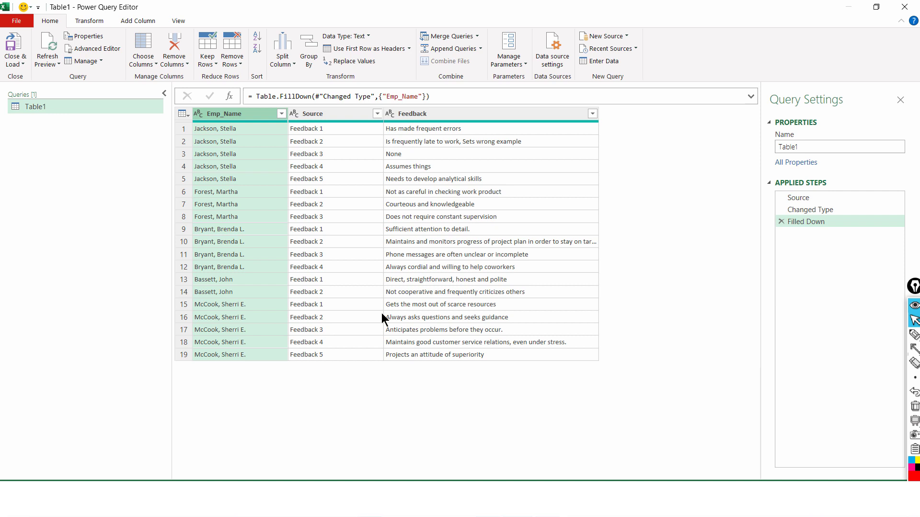
{"action": "left_click", "coordinate": [425, 115]}
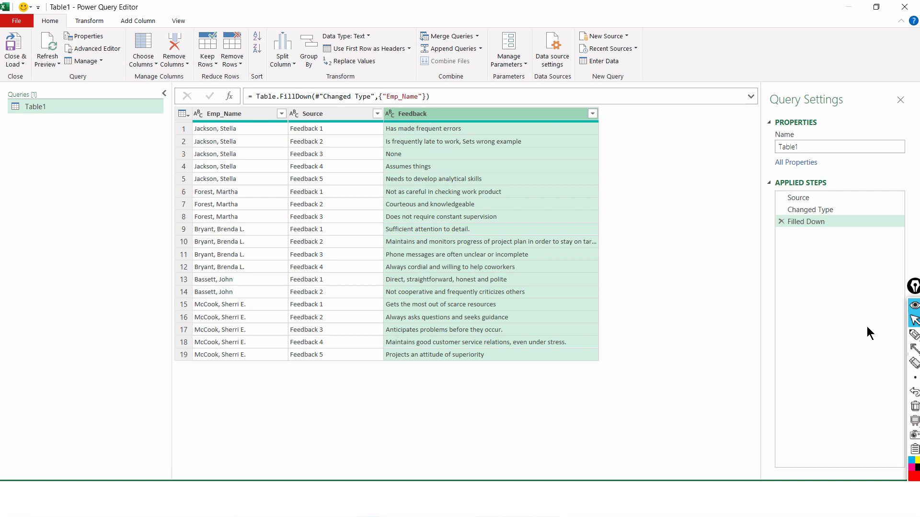
{"action": "left_click", "coordinate": [914, 349]}
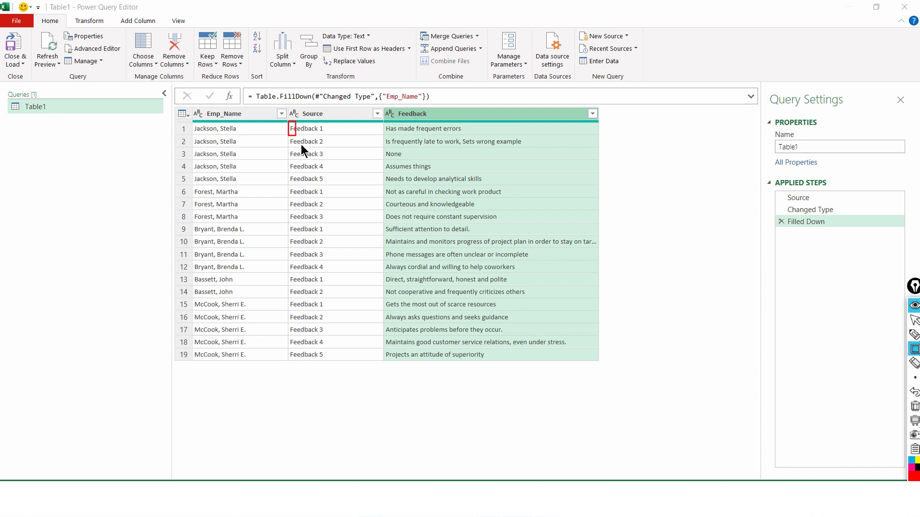
{"action": "left_click_drag", "start_coordinate": [301, 144], "coordinate": [329, 189]}
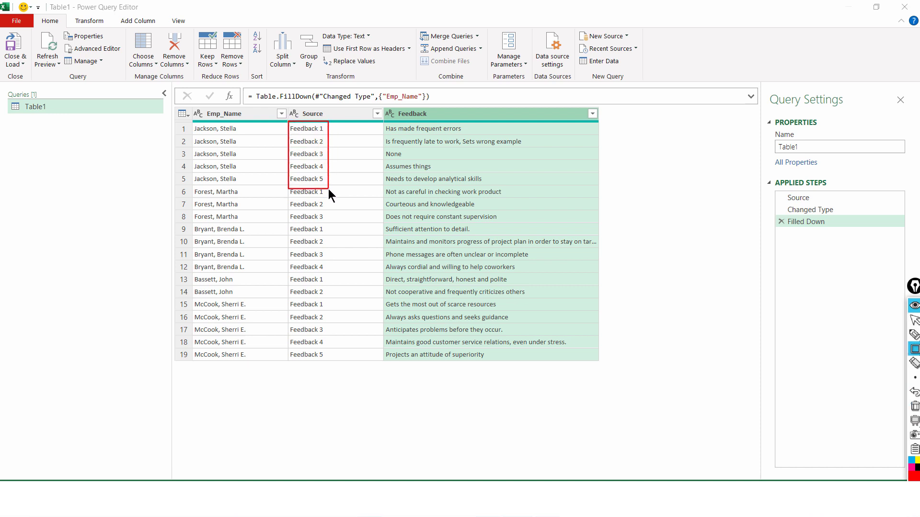
{"action": "mouse_move", "coordinate": [597, 103]}
{"action": "left_mouse_down"}
{"action": "mouse_move", "coordinate": [731, 130]}
{"action": "mouse_move", "coordinate": [766, 124]}
{"action": "left_mouse_up"}
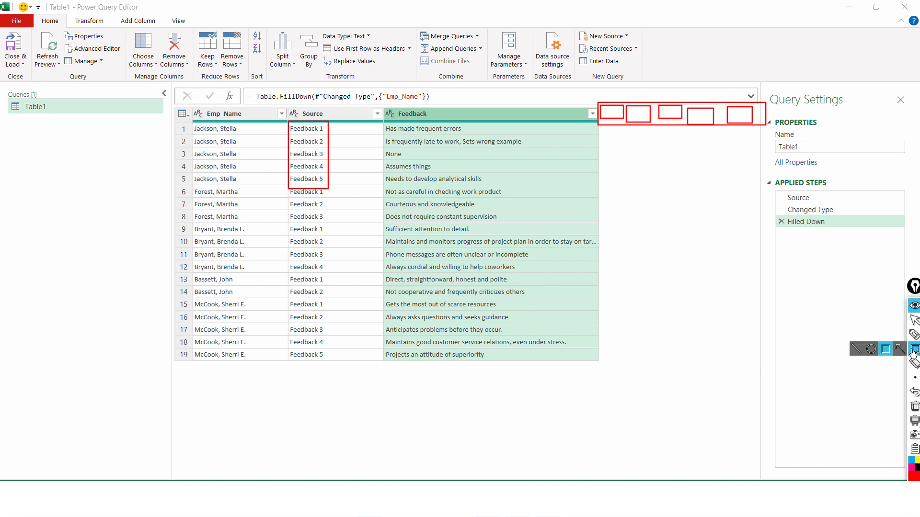
{"action": "left_click", "coordinate": [899, 351]}
{"action": "left_click_drag", "start_coordinate": [326, 161], "coordinate": [614, 136]}
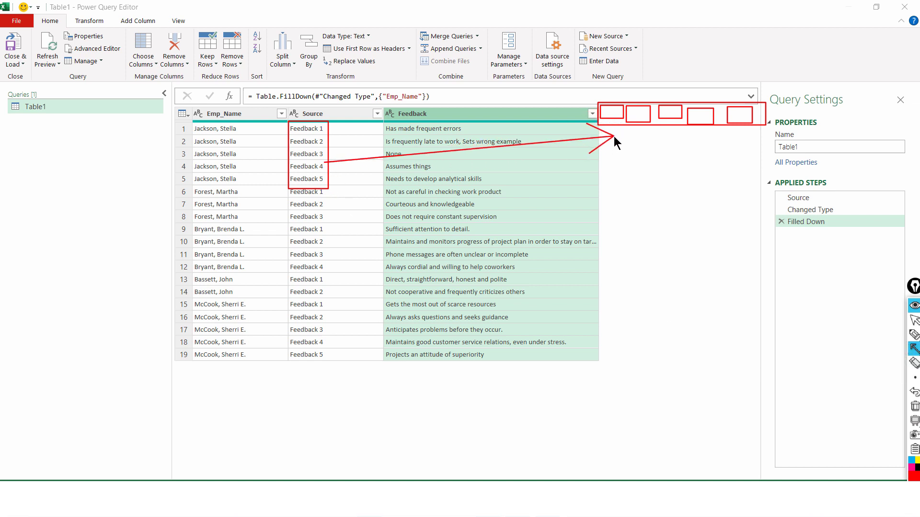
{"action": "left_click", "coordinate": [915, 320]}
{"action": "left_click", "coordinate": [915, 408]}
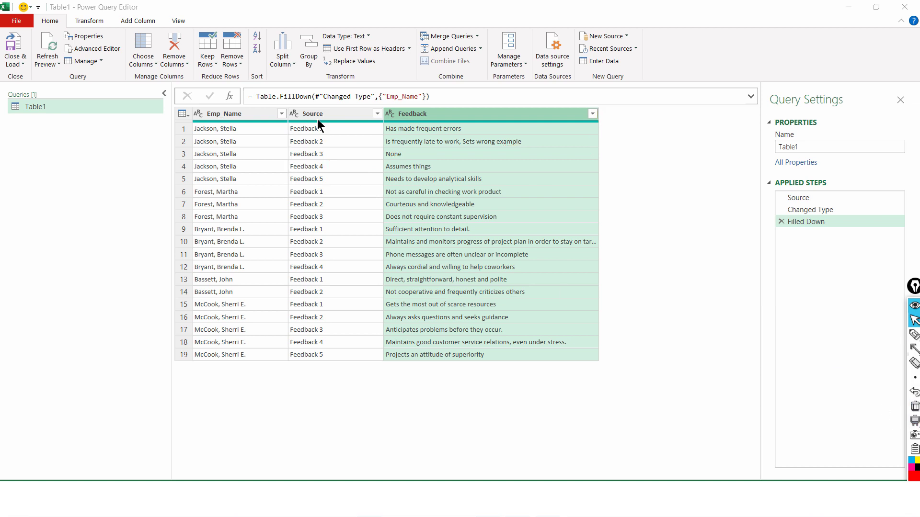
Step: Try to pivot the Source column with Feedback as the values column and default aggregation, and delete the resulting Pivoted Column step
{"action": "left_click", "coordinate": [312, 115]}
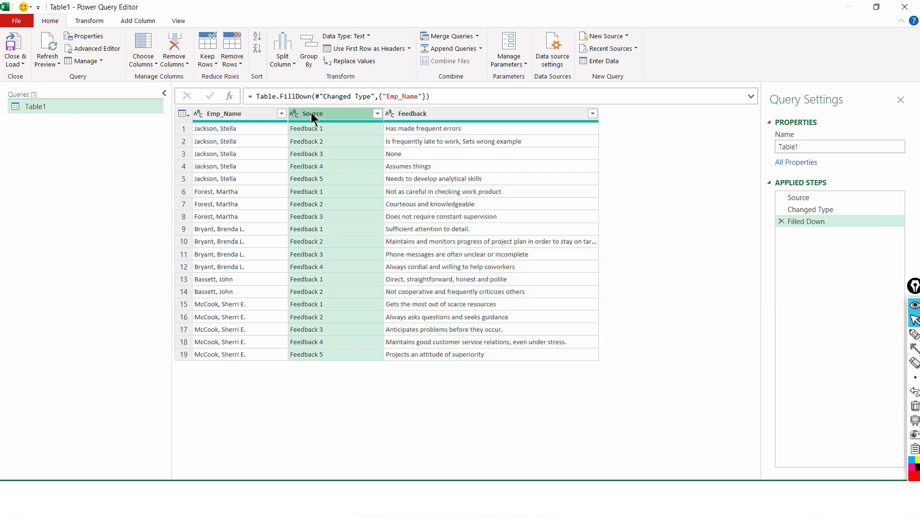
{"action": "left_click", "coordinate": [77, 21]}
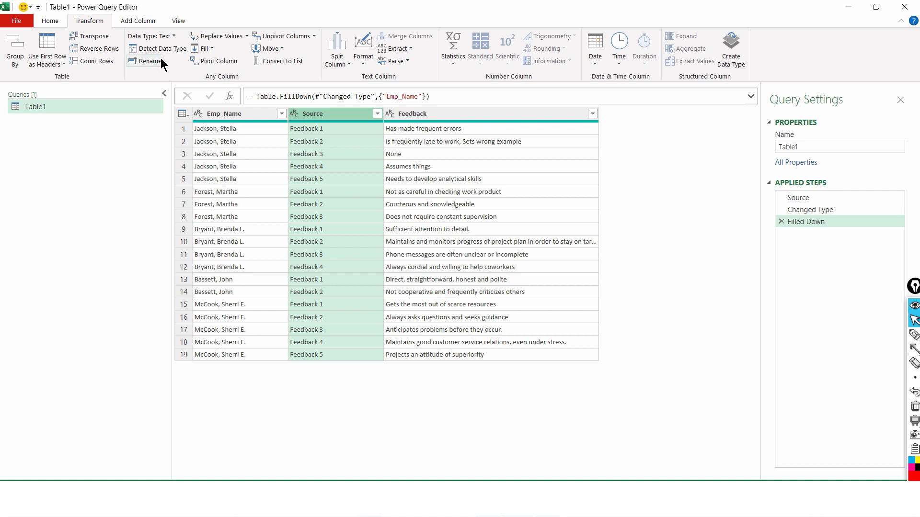
{"action": "left_click", "coordinate": [205, 61]}
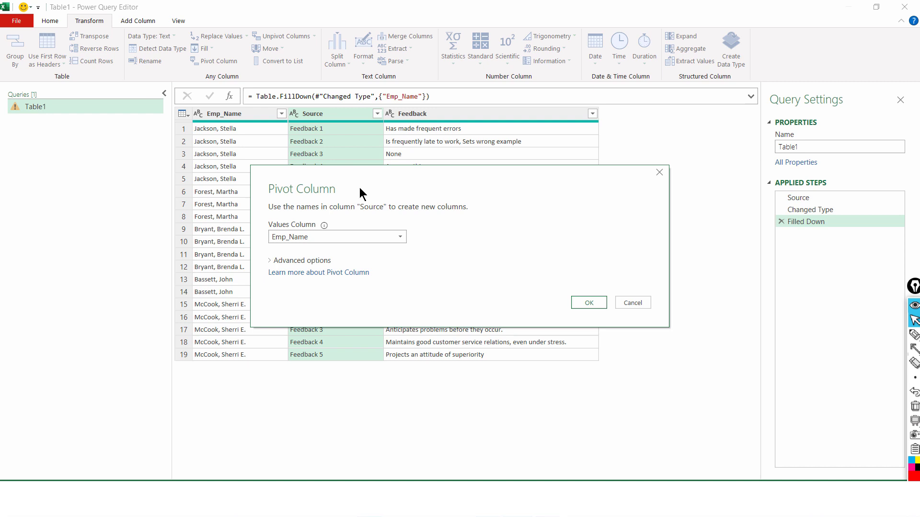
{"action": "left_click", "coordinate": [309, 238]}
{"action": "left_click", "coordinate": [289, 262]}
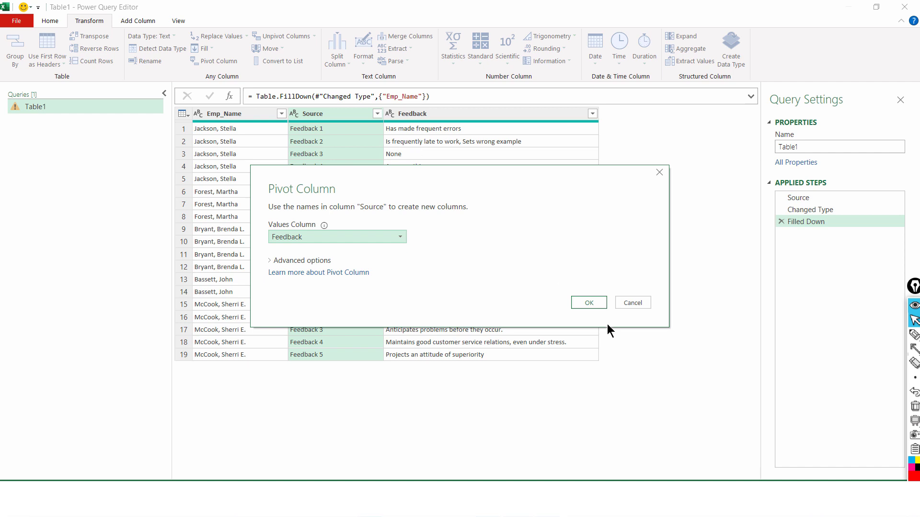
{"action": "left_click", "coordinate": [594, 302]}
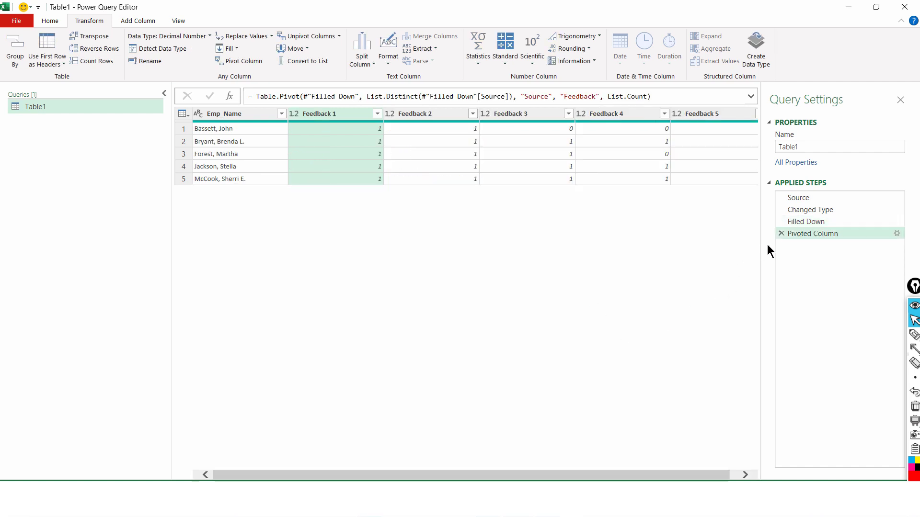
{"action": "left_click", "coordinate": [783, 234]}
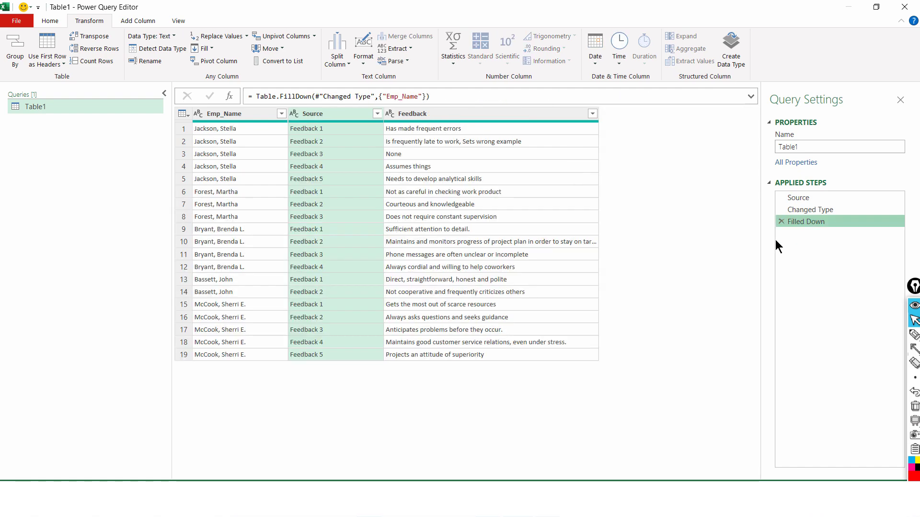
Step: Pivot the Source column with Feedback as the values column and the aggregate value function set to Don't Aggregate
{"action": "left_click", "coordinate": [225, 64]}
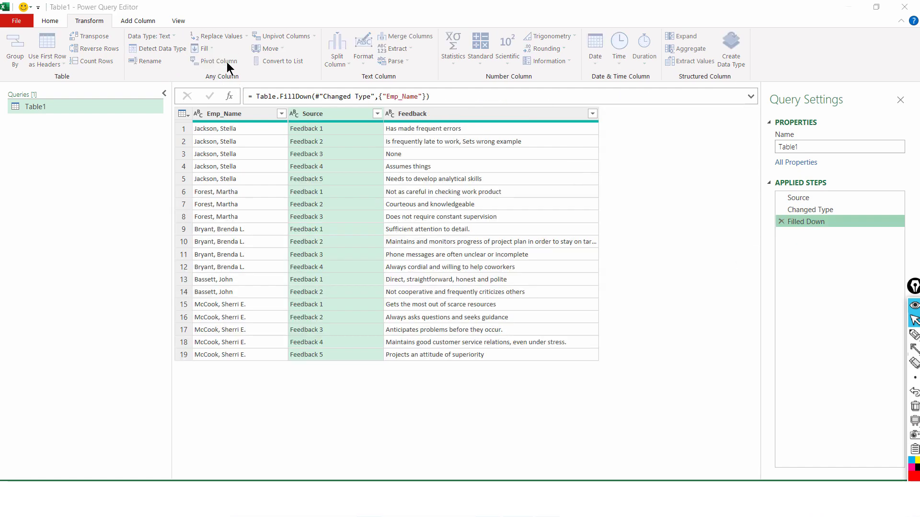
{"action": "left_click", "coordinate": [317, 237]}
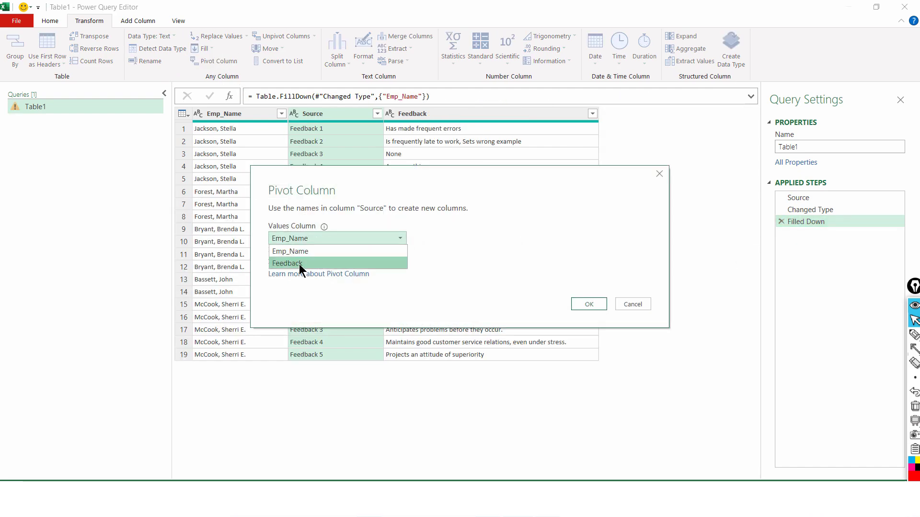
{"action": "left_click", "coordinate": [299, 262]}
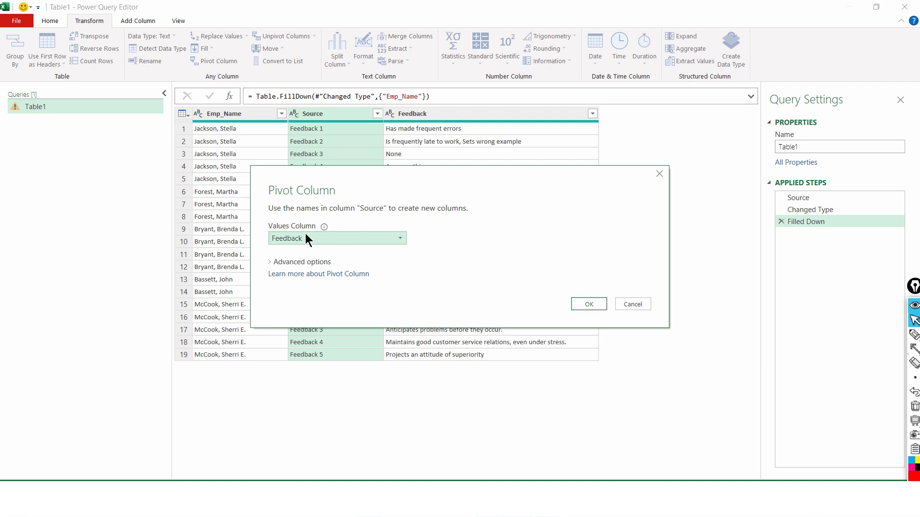
{"action": "left_click", "coordinate": [271, 263]}
{"action": "left_click", "coordinate": [307, 286]}
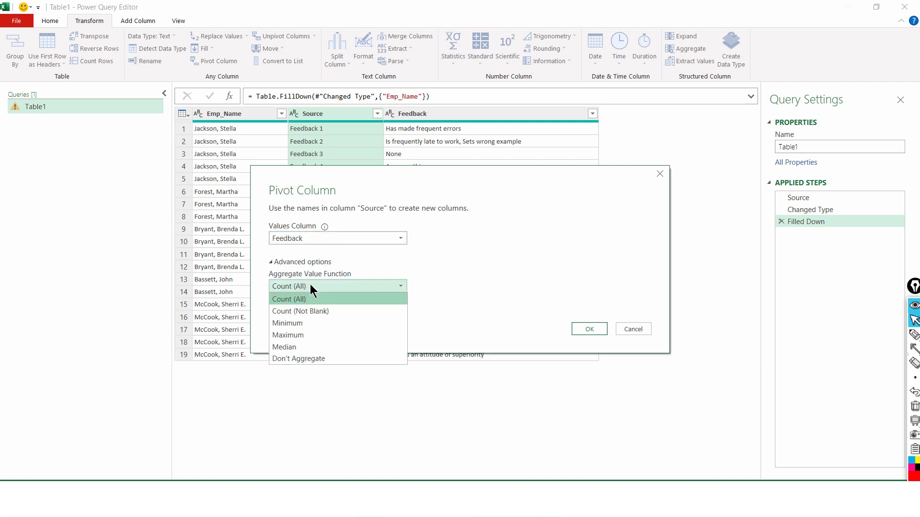
{"action": "left_click", "coordinate": [310, 359]}
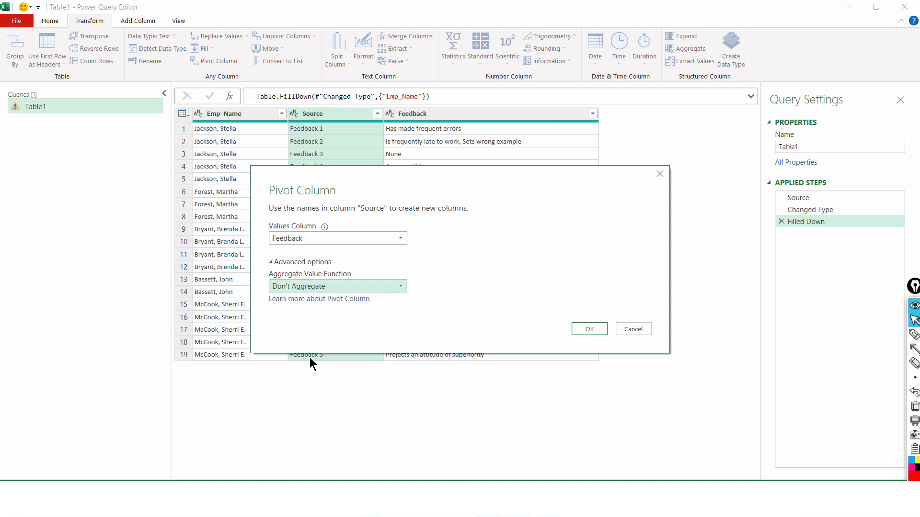
{"action": "left_click", "coordinate": [587, 329]}
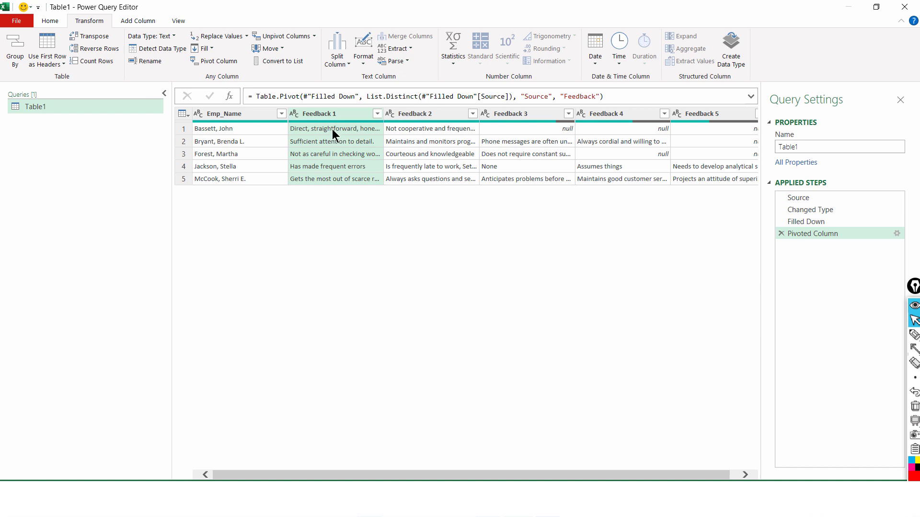
{"action": "left_click", "coordinate": [417, 115]}
{"action": "left_click", "coordinate": [513, 115]}
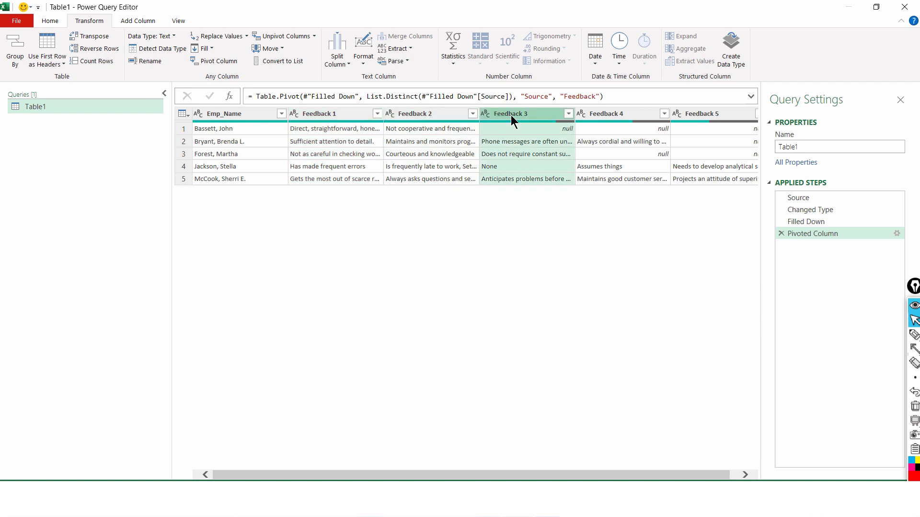
{"action": "left_click", "coordinate": [629, 115]}
{"action": "left_click", "coordinate": [699, 113]}
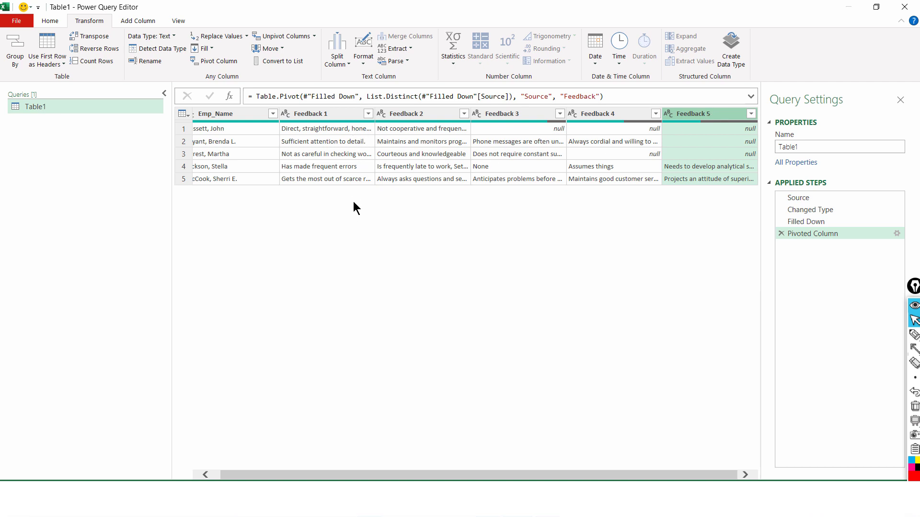
Step: Close the Power Query Editor and load the pivoted feedback table into a new worksheet
{"action": "left_click", "coordinate": [21, 21]}
{"action": "left_click", "coordinate": [44, 40]}
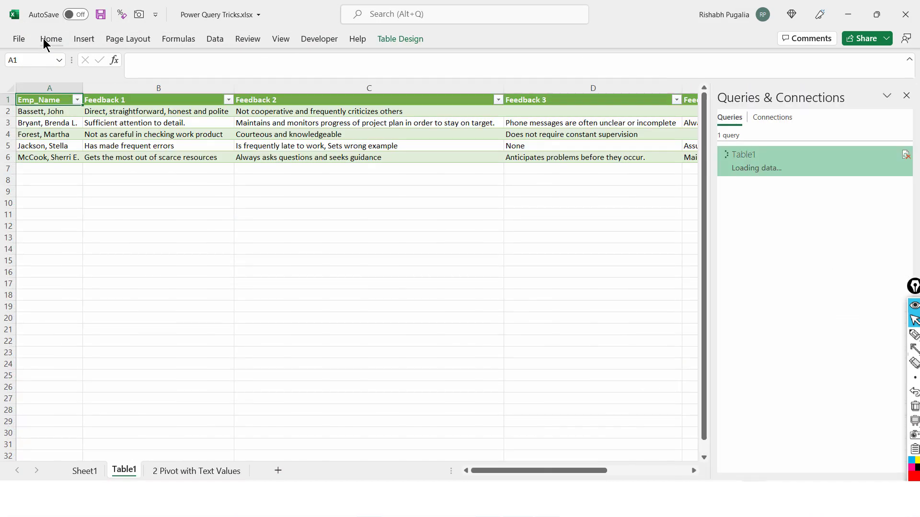
Step: Review the loaded table's employee names and their feedback columns across the first rows
{"action": "left_click", "coordinate": [187, 194]}
{"action": "scroll", "coordinate": [196, 197], "scroll_direction": "up", "scroll_amount": 1}
{"action": "scroll", "coordinate": [196, 197], "scroll_direction": "up", "scroll_amount": 1}
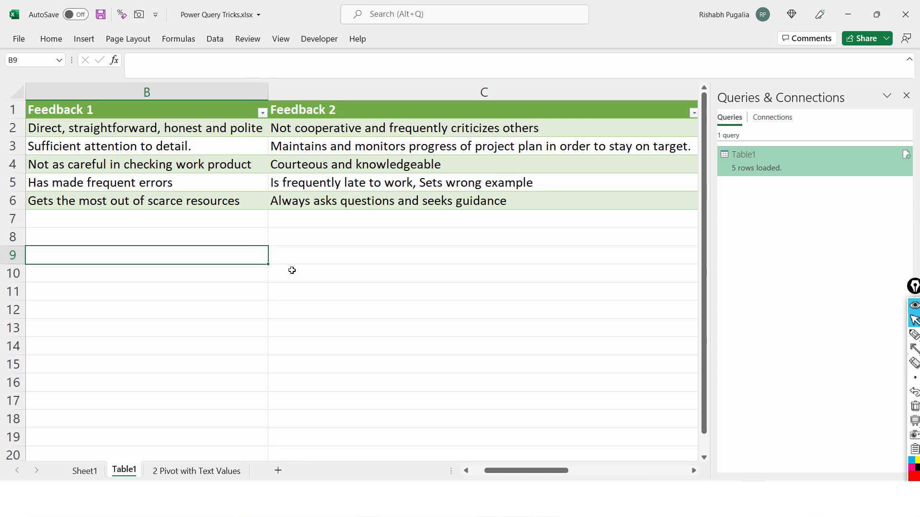
{"action": "left_click_drag", "start_coordinate": [519, 474], "coordinate": [440, 476]}
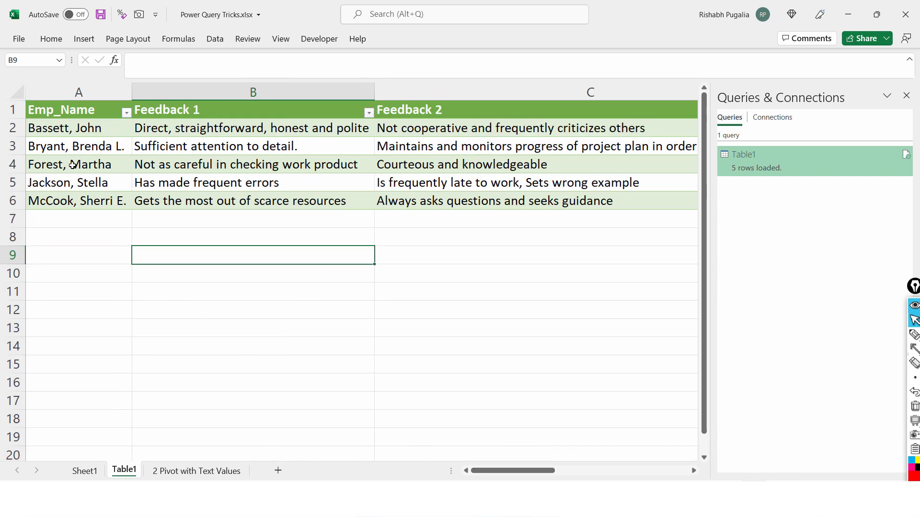
{"action": "left_click_drag", "start_coordinate": [72, 129], "coordinate": [68, 200]}
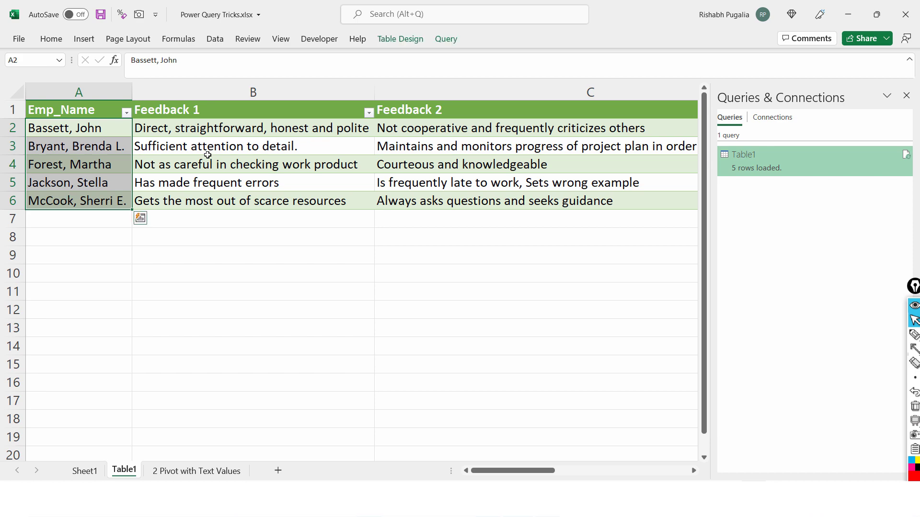
{"action": "left_click", "coordinate": [209, 131]}
{"action": "key", "text": "Right"}
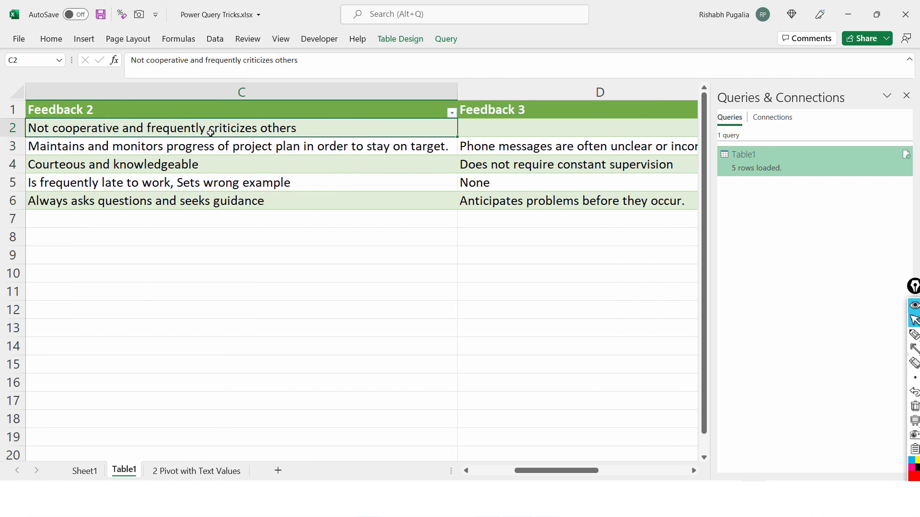
{"action": "key", "text": "Right"}
{"action": "key", "text": "Down"}
{"action": "key", "text": "Left"}
{"action": "key", "text": "Left"}
{"action": "key", "text": "Left"}
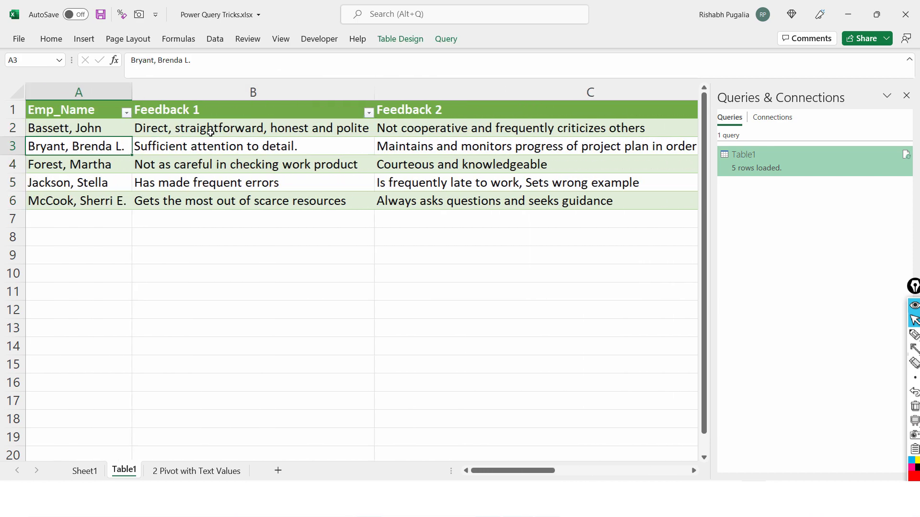
Step: On the 2 Pivot with Text Values sheet, add row 21 with an employee's first name, source Feedback 1 and feedback VG
{"action": "left_click", "coordinate": [199, 471]}
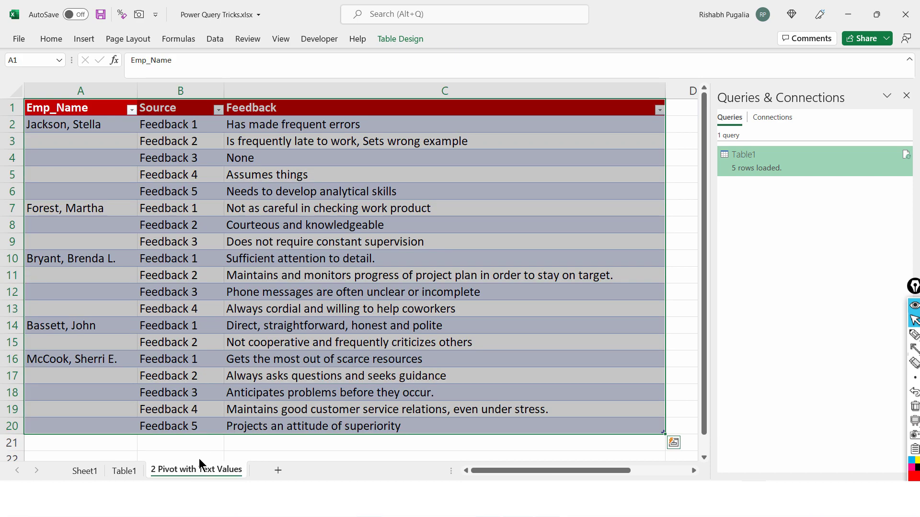
{"action": "scroll", "coordinate": [196, 418], "scroll_direction": "down", "scroll_amount": 2}
{"action": "left_click_drag", "start_coordinate": [113, 347], "coordinate": [105, 337]}
{"action": "left_click", "coordinate": [105, 337]}
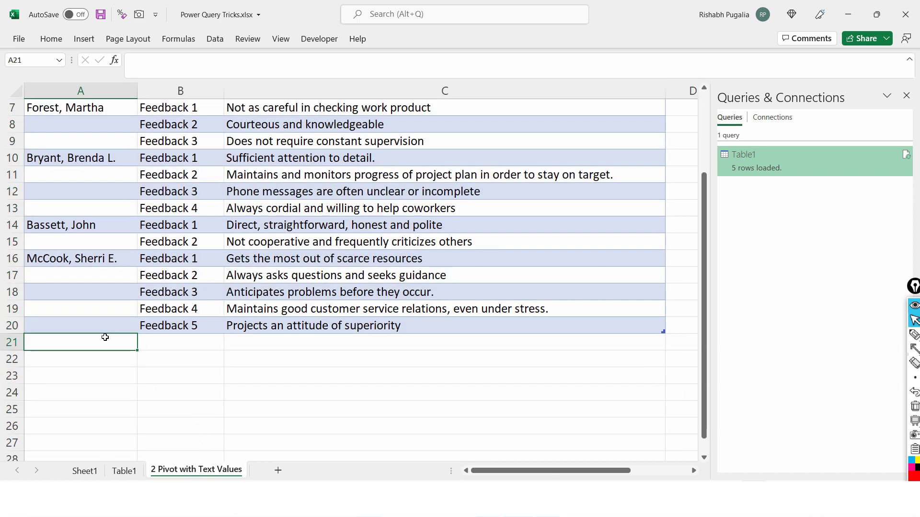
{"action": "type", "text": "Rishabh"}
{"action": "key", "text": "Tab"}
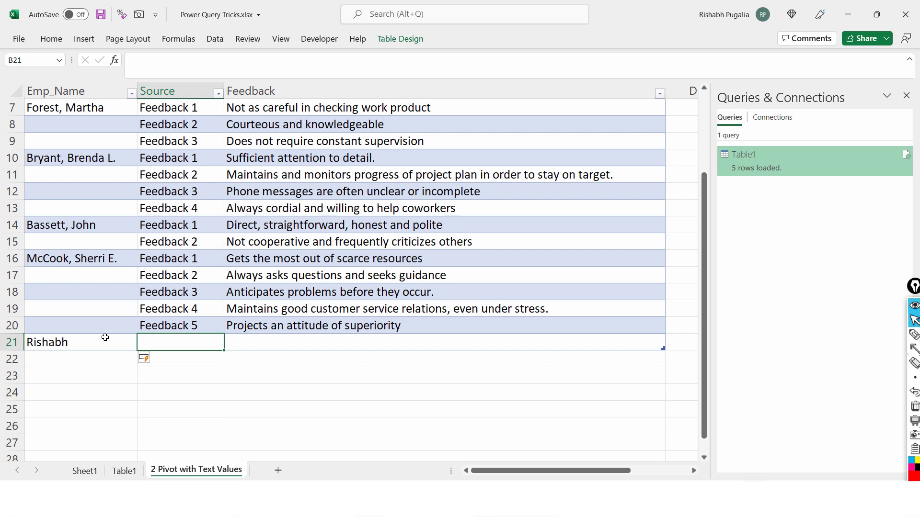
{"action": "type", "text": "Feedback 1"}
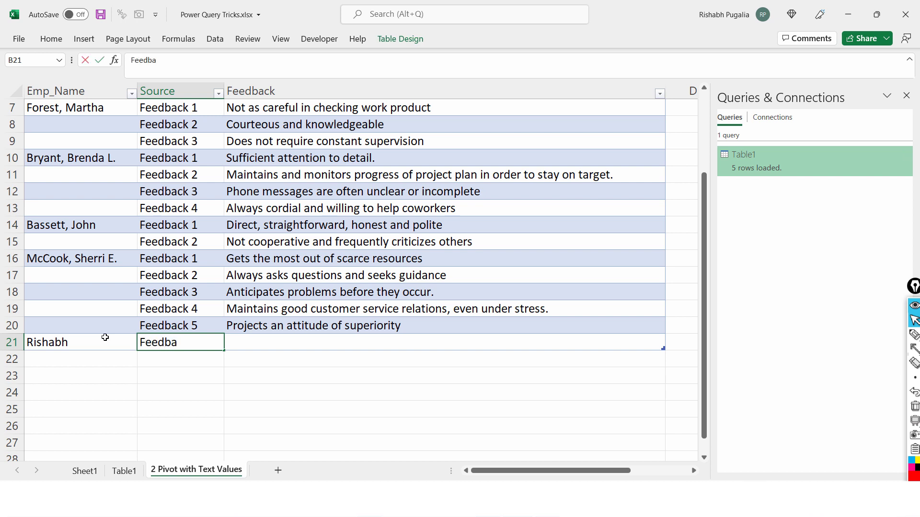
{"action": "left_click", "coordinate": [257, 343]}
{"action": "type", "text": "VG"}
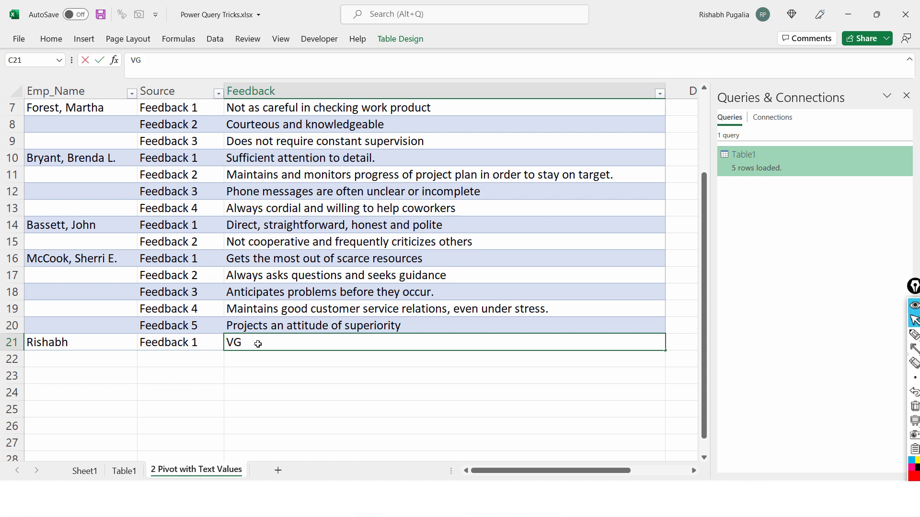
{"action": "left_click", "coordinate": [400, 274]}
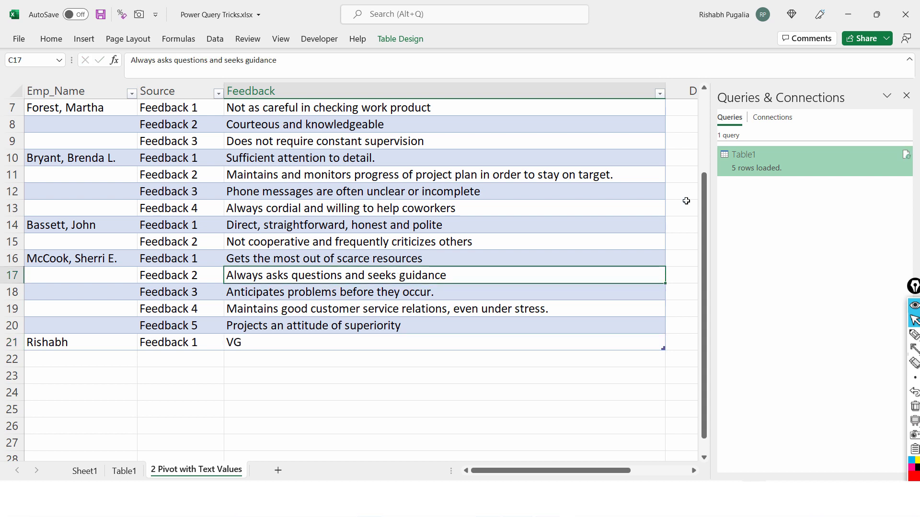
Step: Refresh the Table1 query output and check the added employee's row in the pivoted table
{"action": "left_click", "coordinate": [755, 160]}
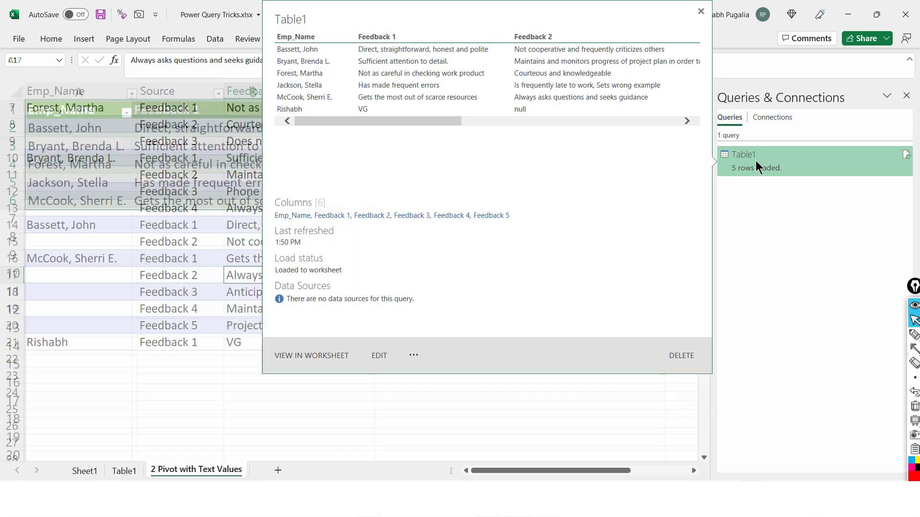
{"action": "right_click", "coordinate": [755, 161]}
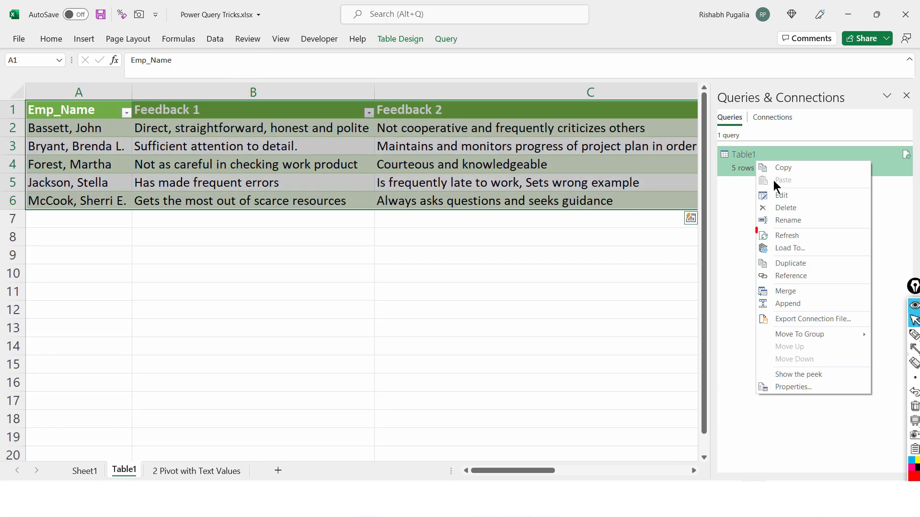
{"action": "left_click", "coordinate": [788, 237]}
{"action": "left_click", "coordinate": [213, 158]}
{"action": "left_click", "coordinate": [212, 147]}
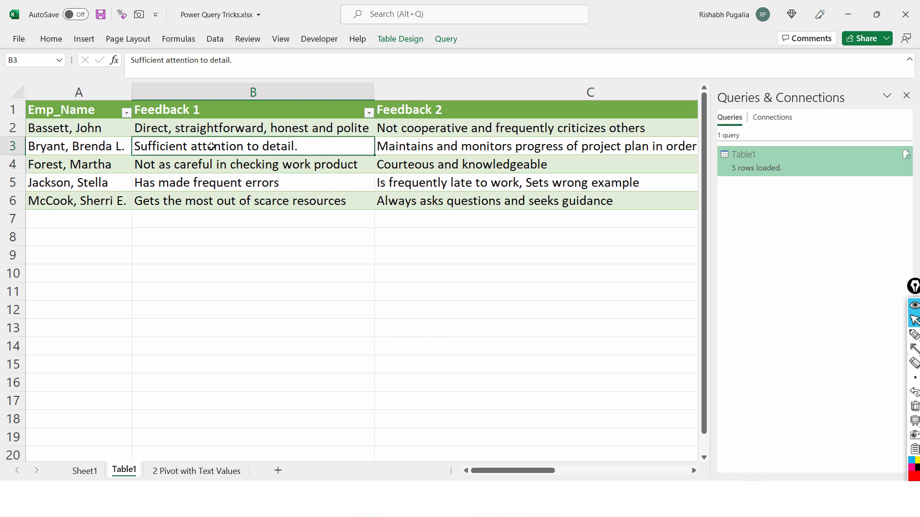
{"action": "left_click", "coordinate": [421, 146]}
{"action": "right_click", "coordinate": [421, 146]}
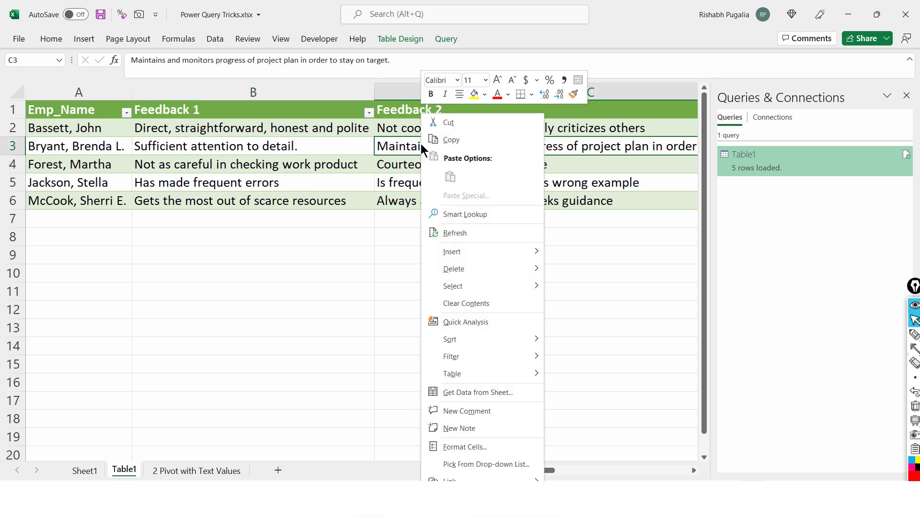
{"action": "left_click", "coordinate": [450, 233]}
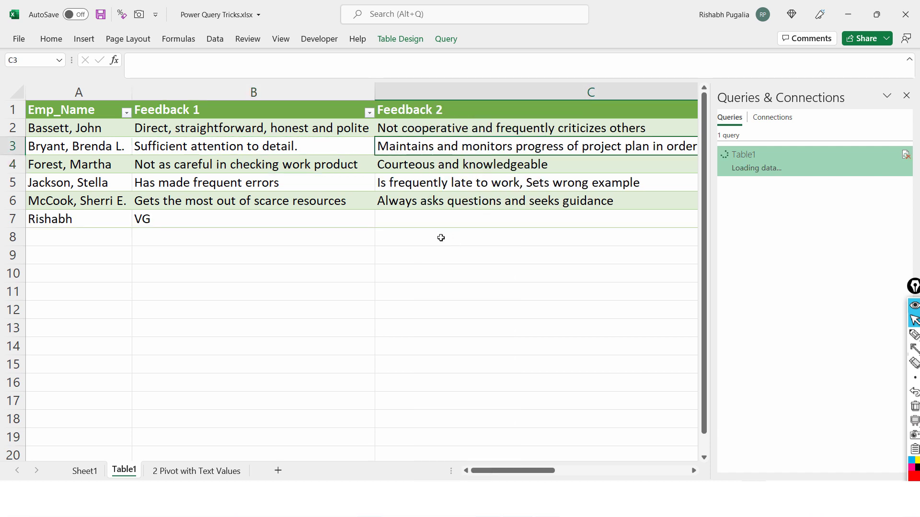
{"action": "left_click", "coordinate": [48, 221]}
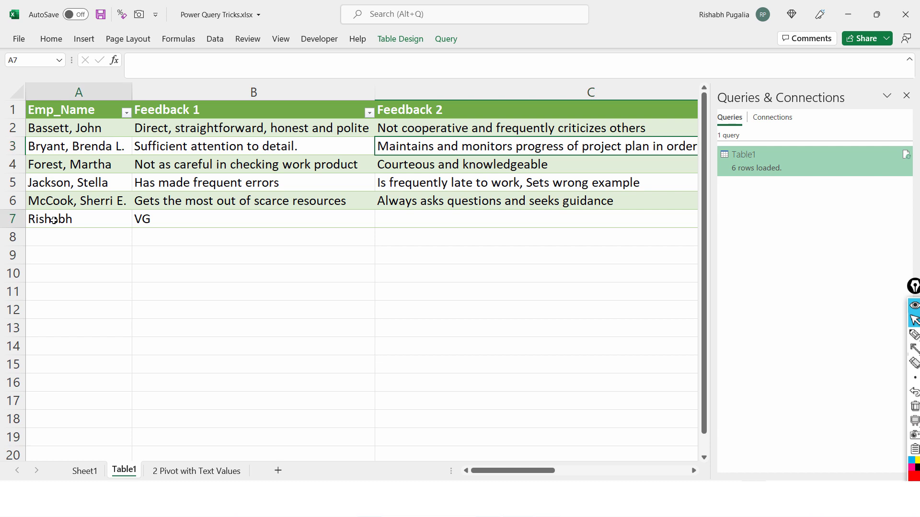
{"action": "left_click", "coordinate": [168, 218]}
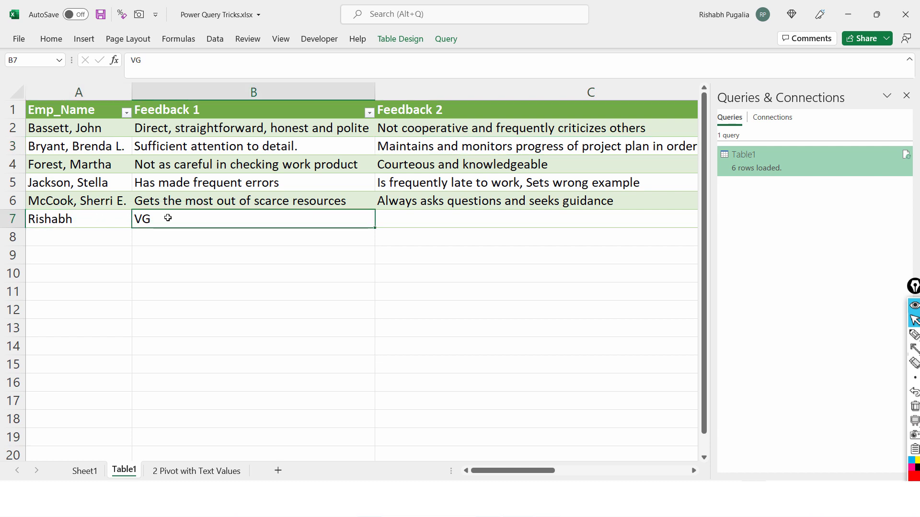
Step: Hide the workbook's queries and connections list and show it again
{"action": "left_click", "coordinate": [907, 98]}
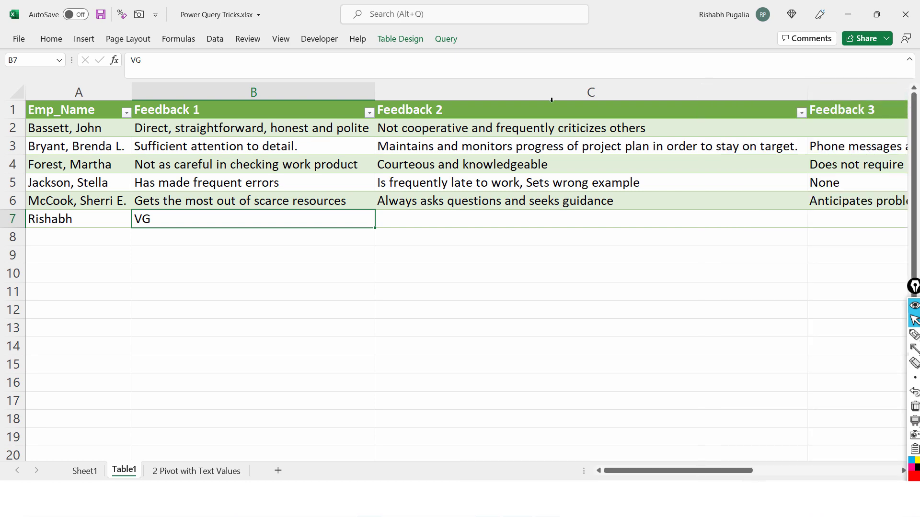
{"action": "left_click", "coordinate": [220, 39]}
{"action": "left_click", "coordinate": [275, 57]}
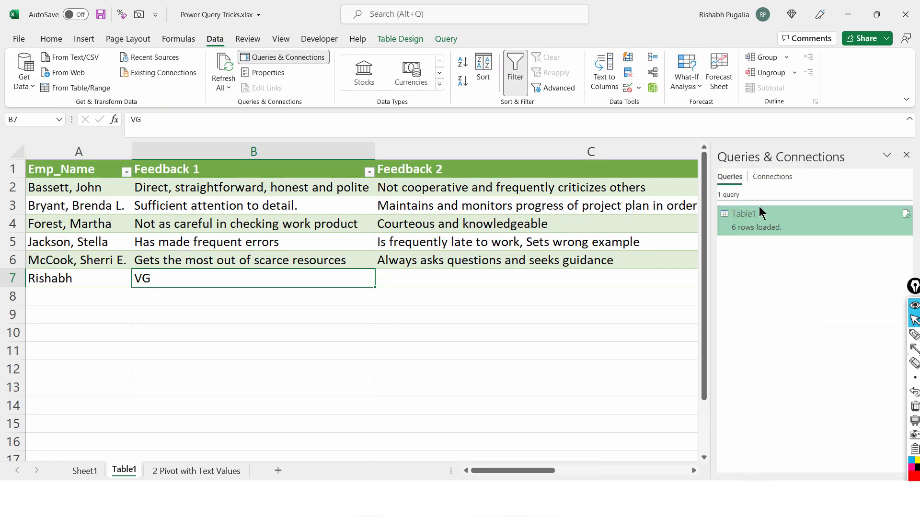
Step: Open the Table1 query for editing and examine the aggregate value function choices in the Pivoted Column step's advanced options
{"action": "right_click", "coordinate": [750, 220]}
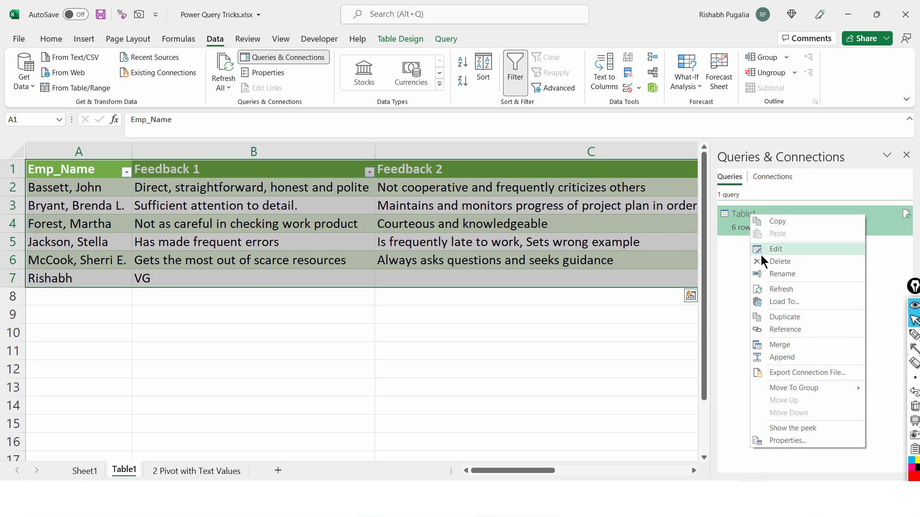
{"action": "left_click", "coordinate": [767, 250]}
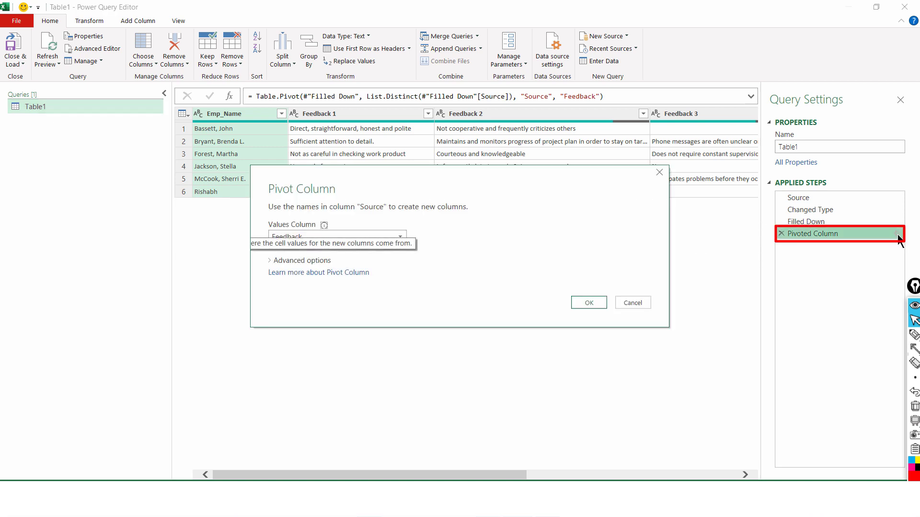
{"action": "left_click", "coordinate": [271, 262]}
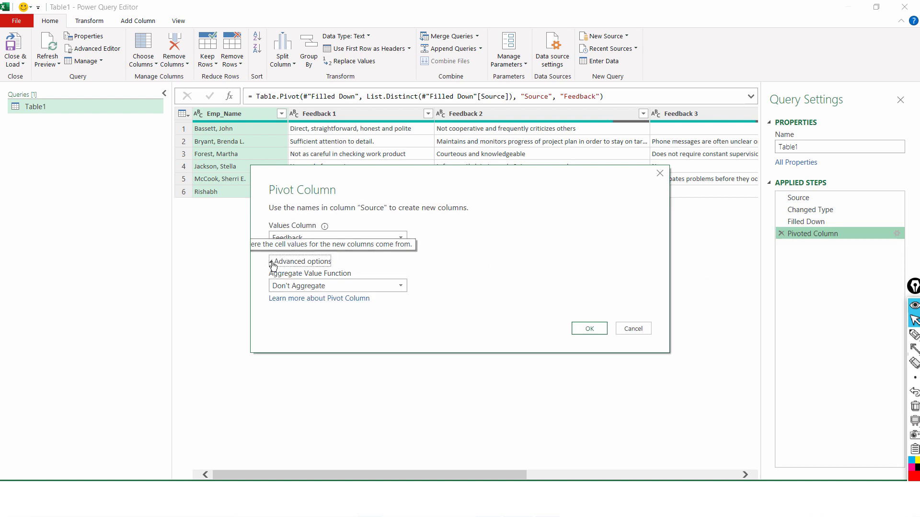
{"action": "left_click", "coordinate": [308, 284]}
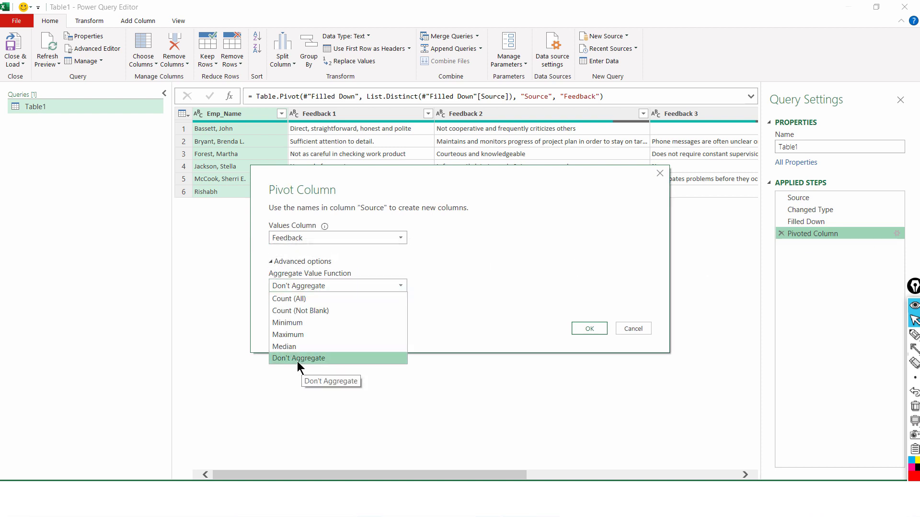